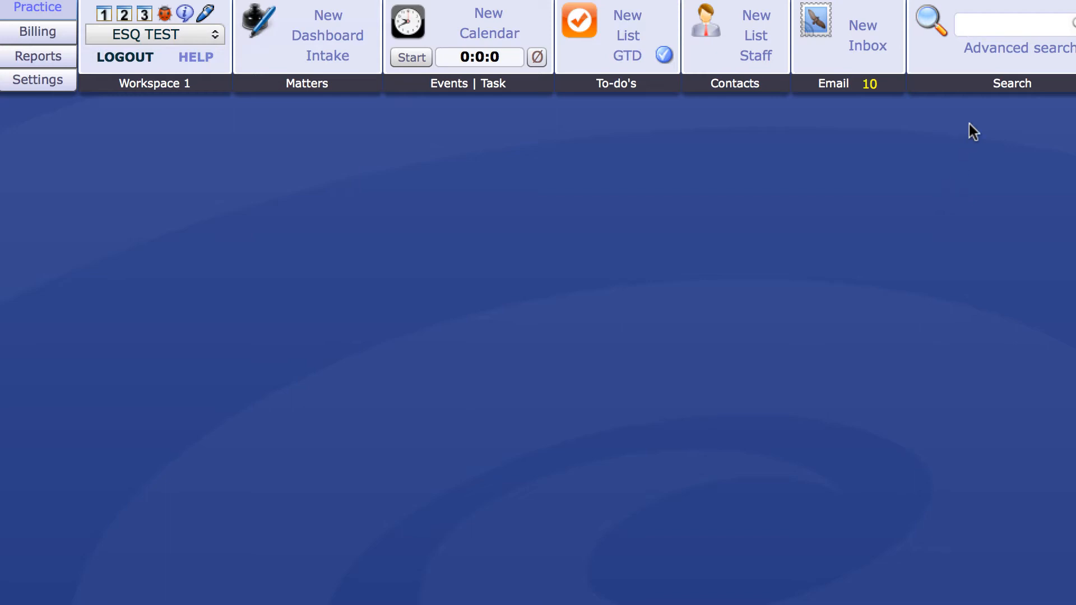
Open the Sample v. Sample matter from the matter dashboard and show its documents.
left_click(1002, 0)
left_click(340, 39)
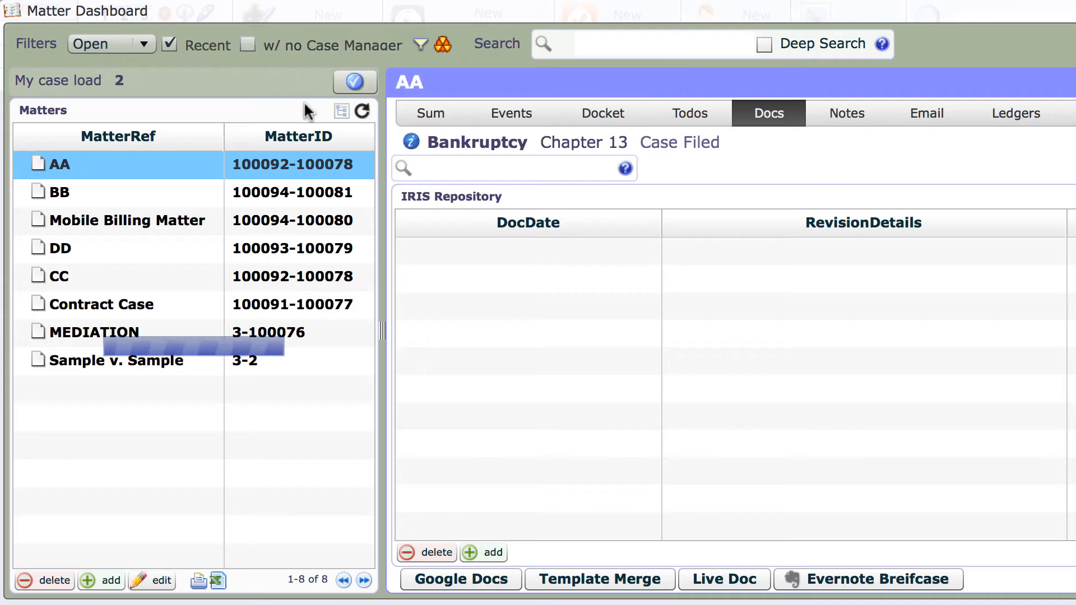
left_click(180, 368)
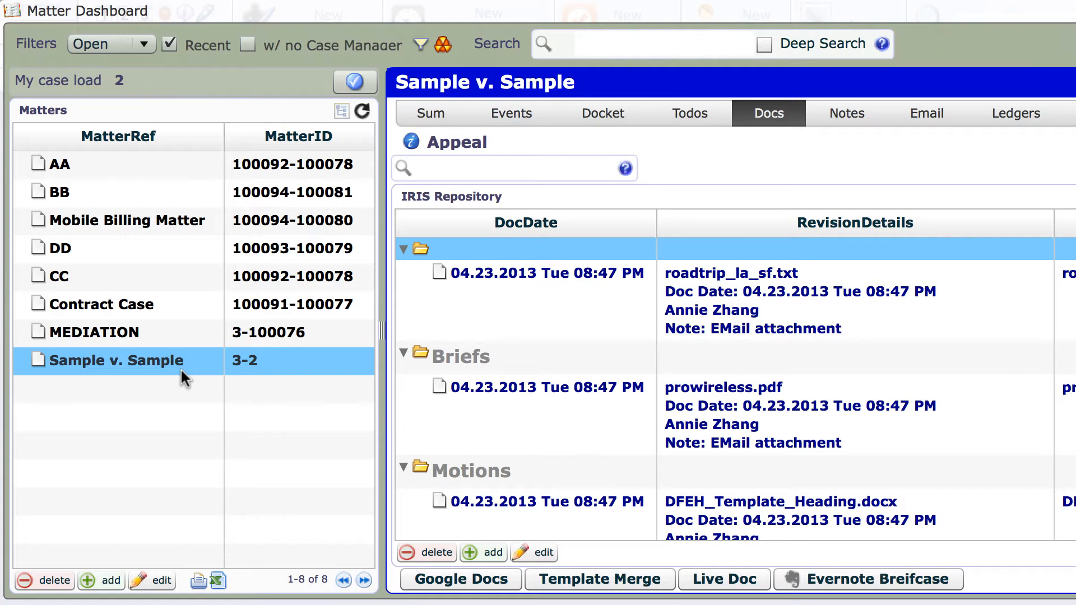
left_click(429, 114)
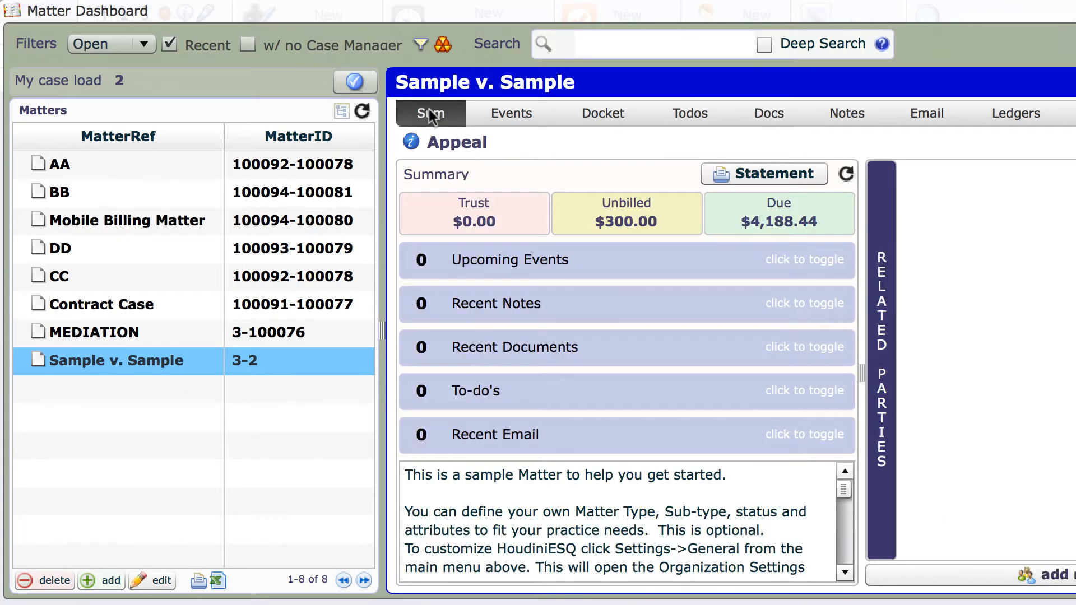
left_click(773, 113)
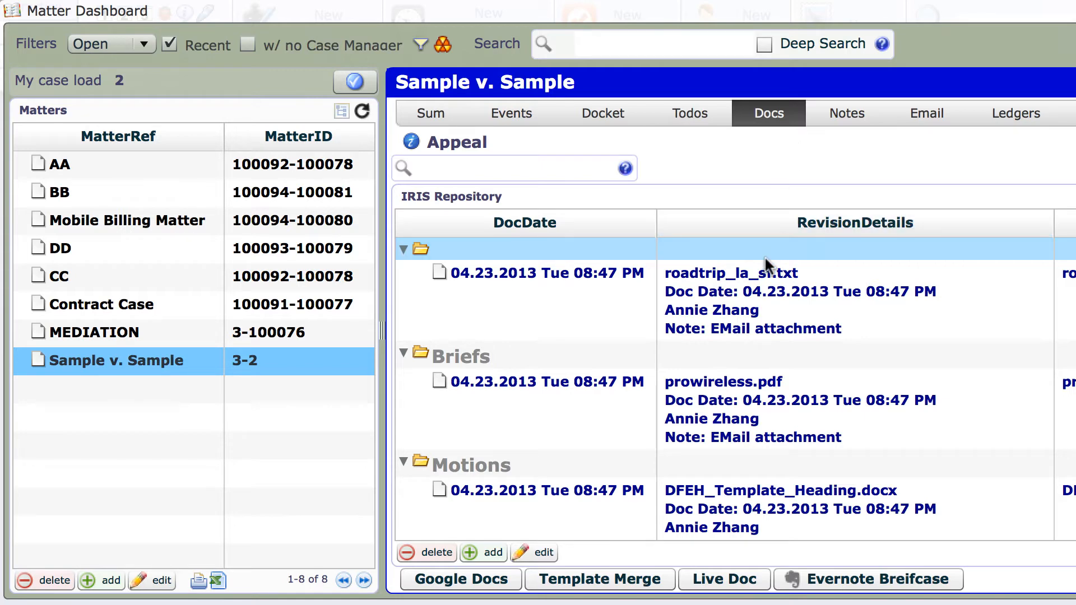
Send the documents roadtrip_la_sf.txt, prowireless.pdf and DFEH_Template_Heading.docx of the matter to the Evernote briefcase.
left_click(748, 308)
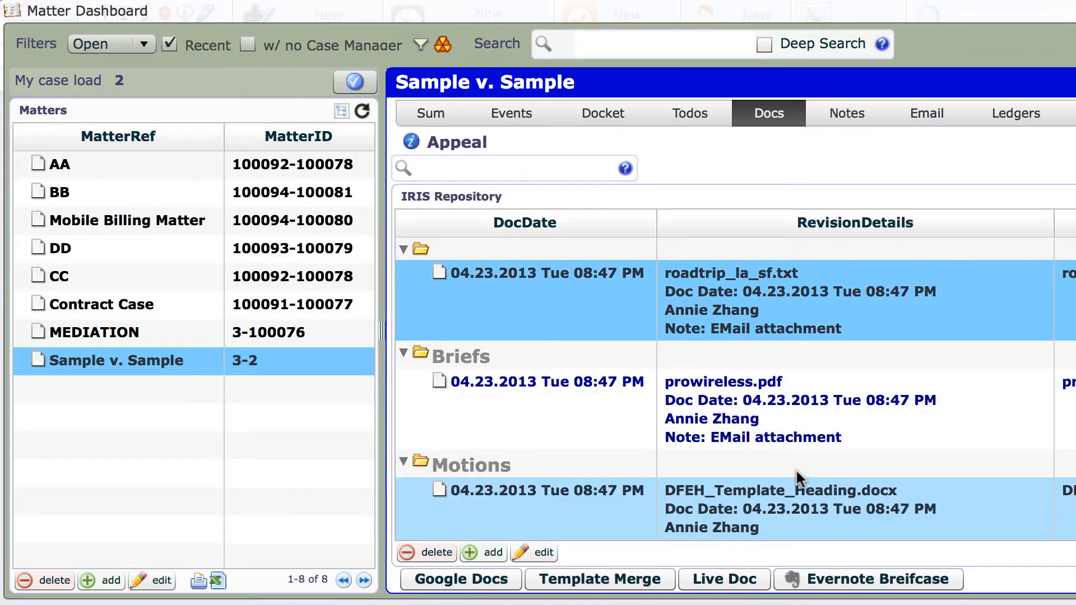
left_click(796, 504, "shift")
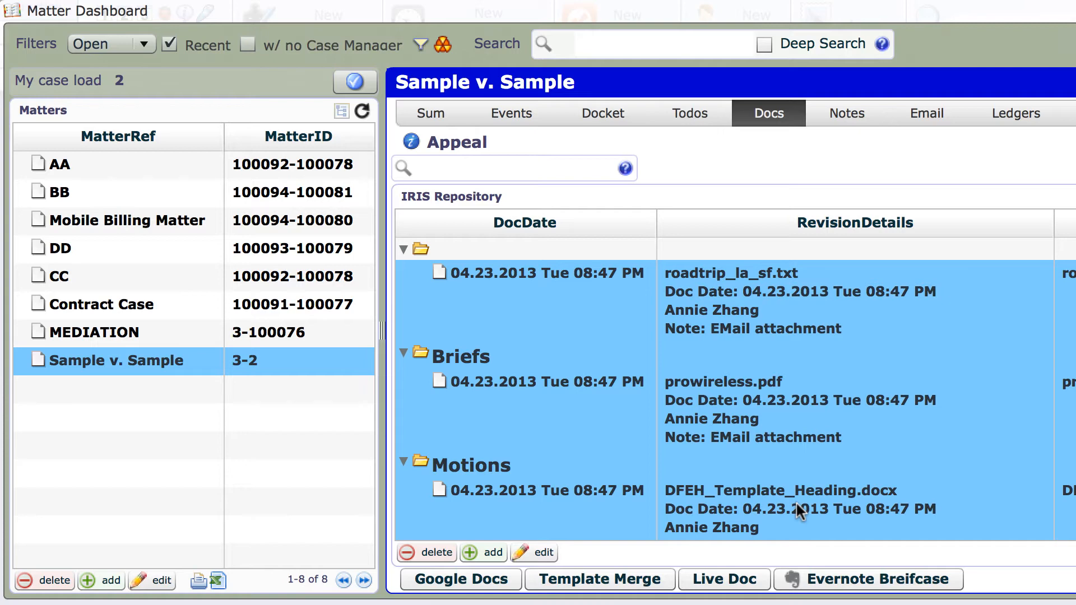
left_click(835, 583)
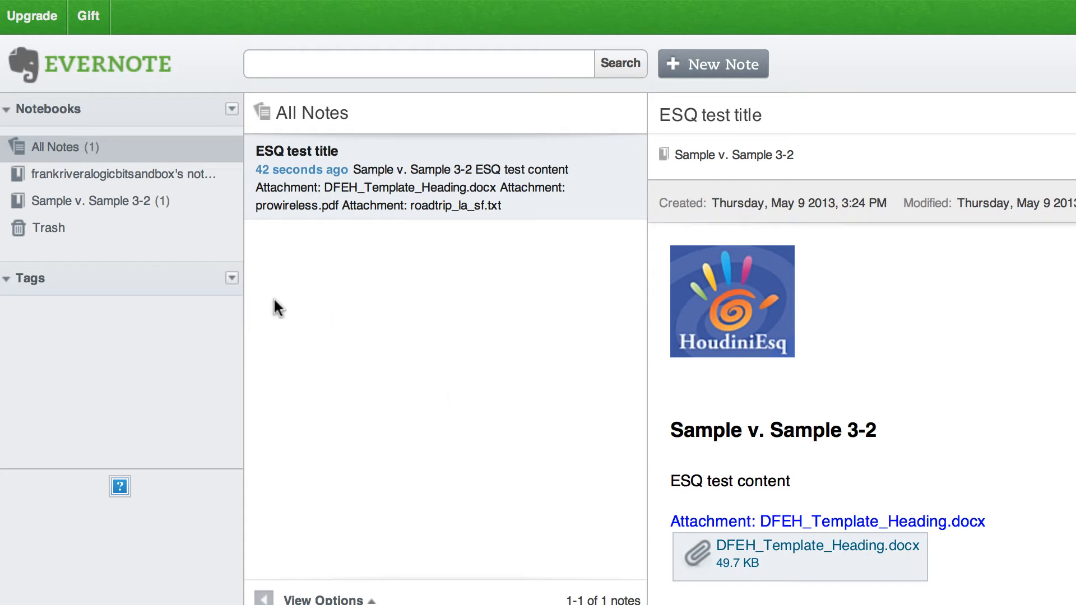
In Evernote, open the Sample v. Sample 3-2 notebook and review the note's content and attachments.
left_click(104, 207)
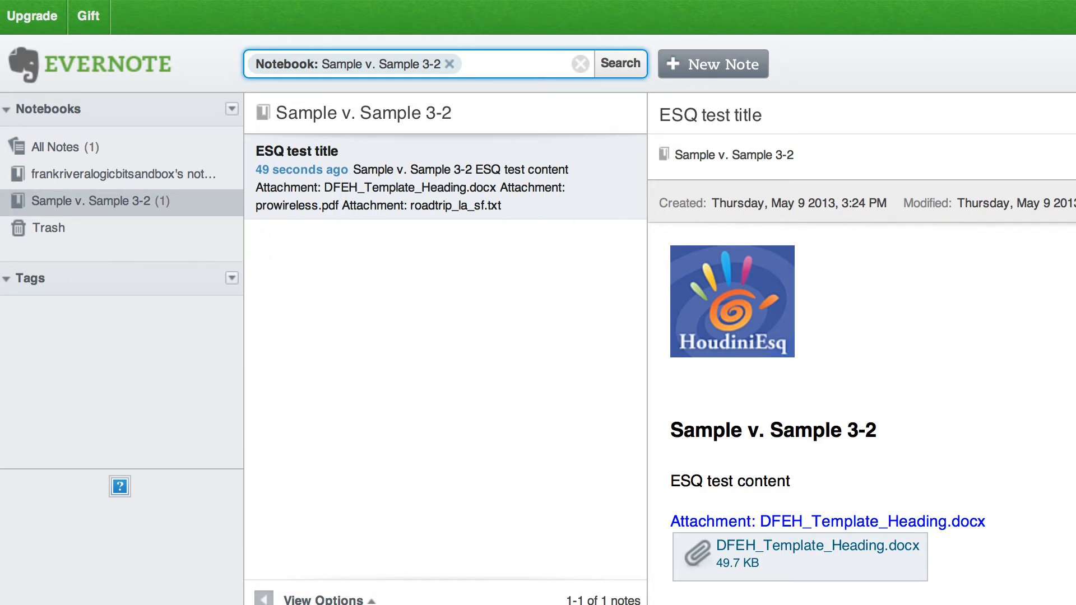
scroll(826, 414, "down", 5)
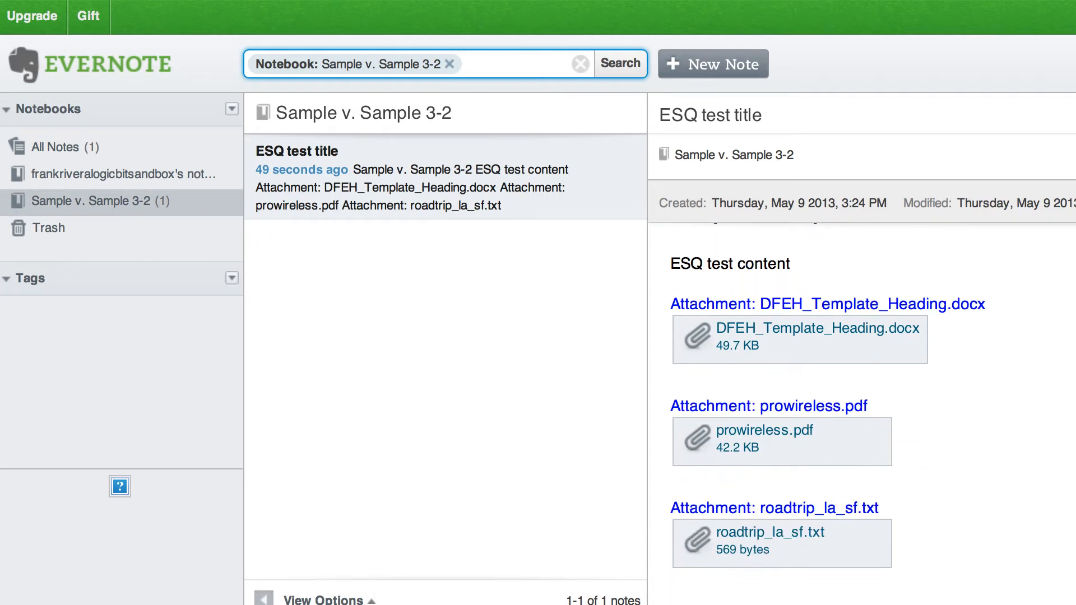
scroll(827, 400, "up", 5)
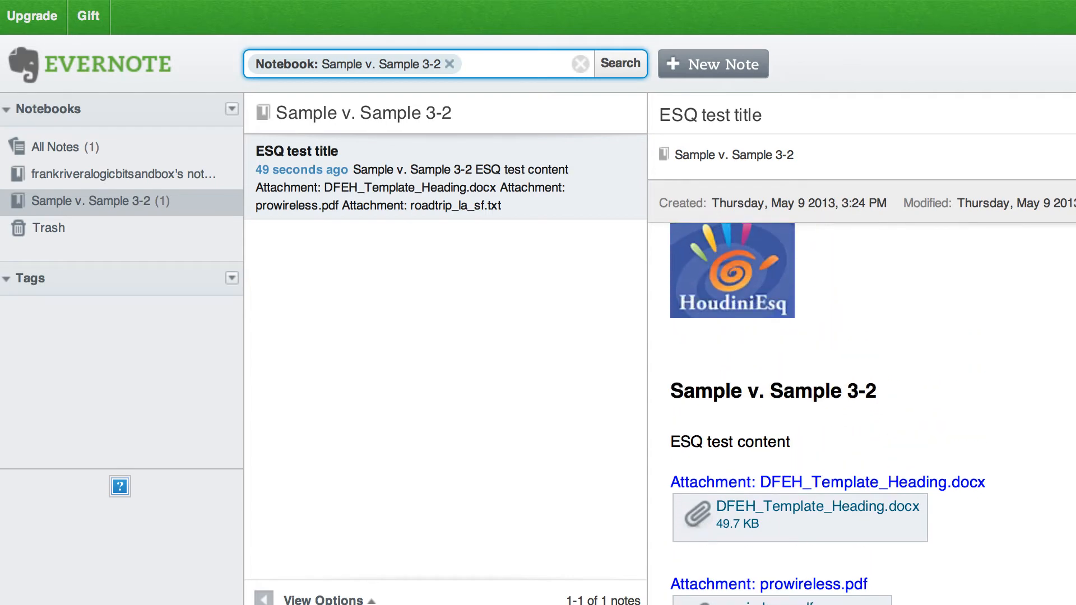
scroll(827, 413, "up", 1)
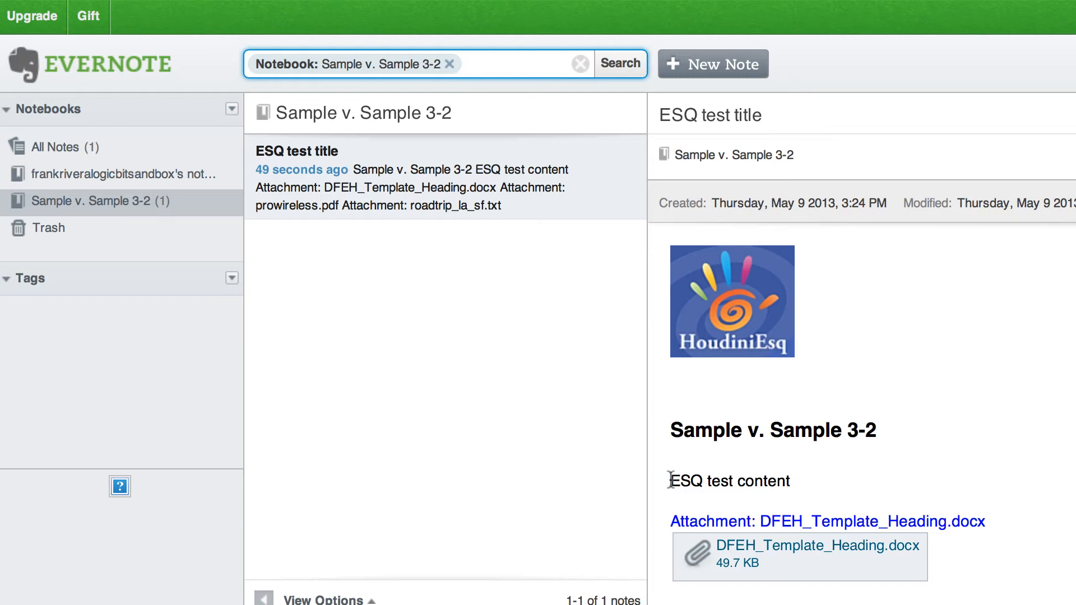
left_click_drag(670, 481, 801, 481)
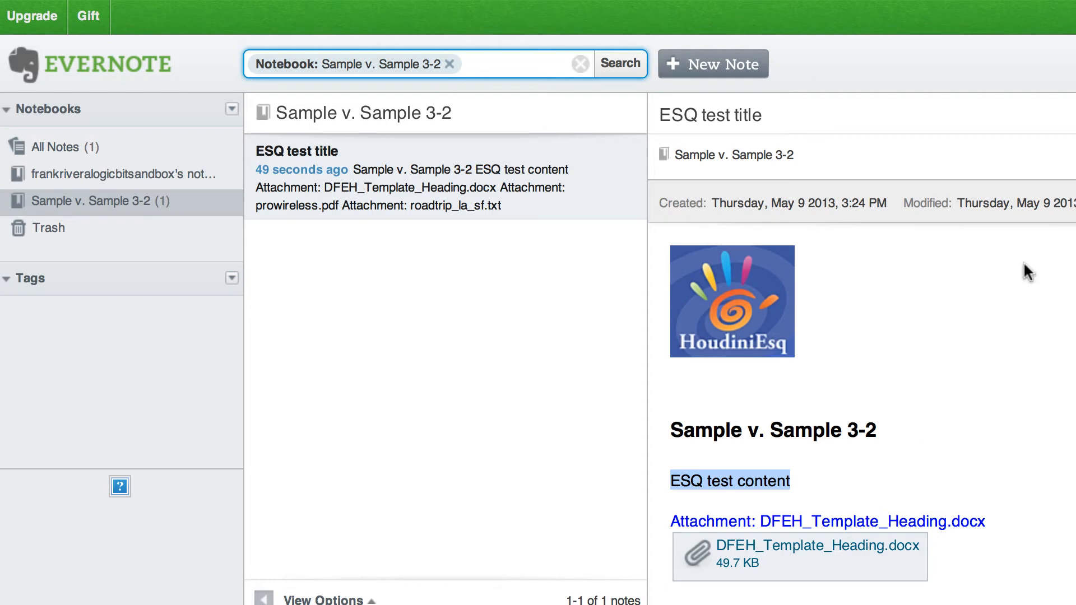
scroll(863, 392, "down", 4)
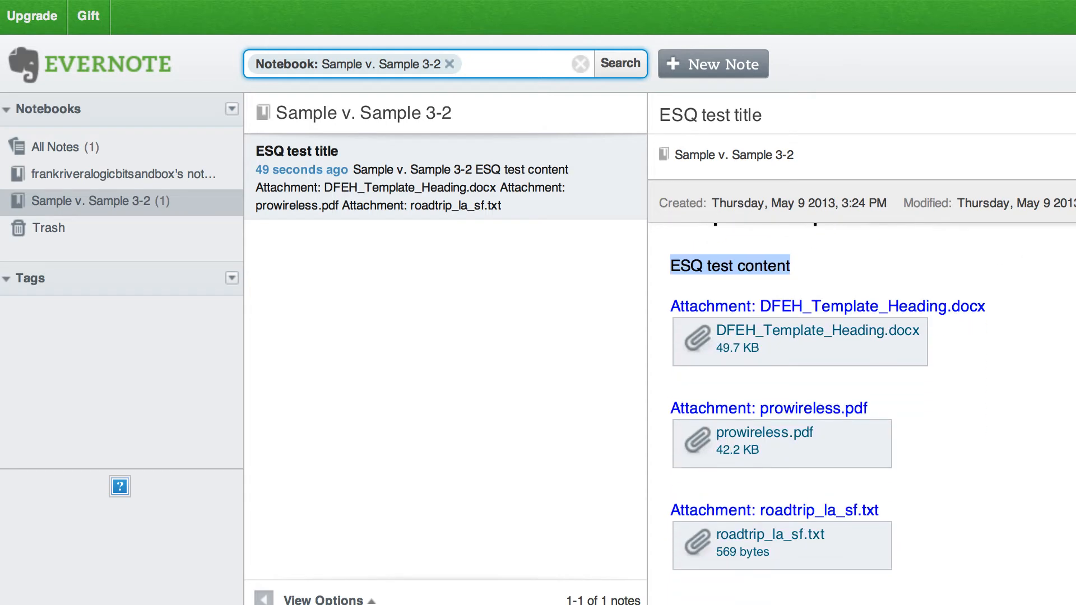
scroll(863, 392, "up", 4)
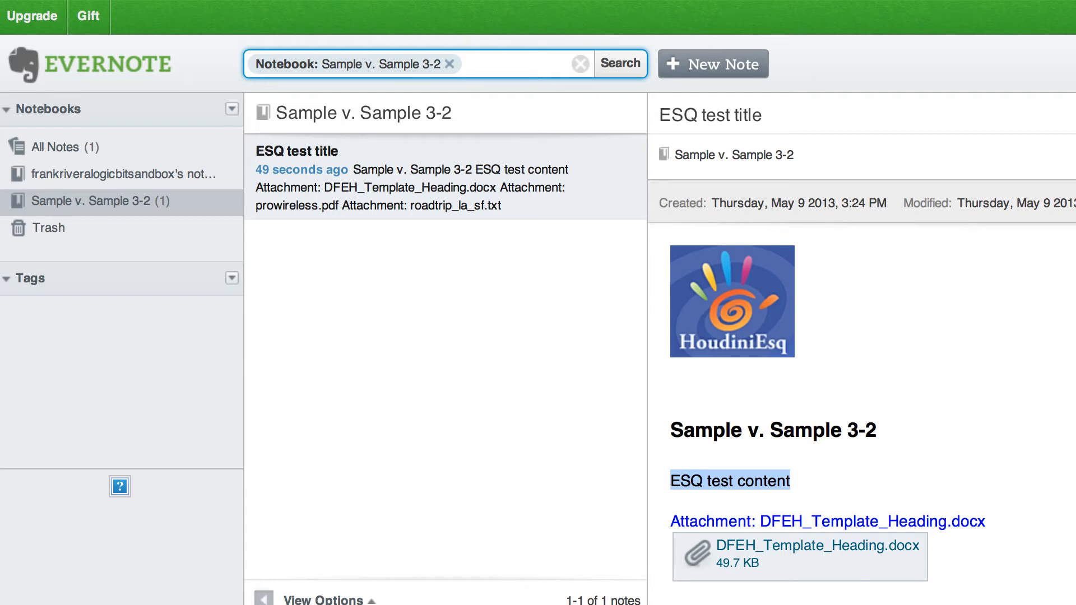
Open the note for editing and change its title to "ESQ Deposition Complete".
left_click(832, 367)
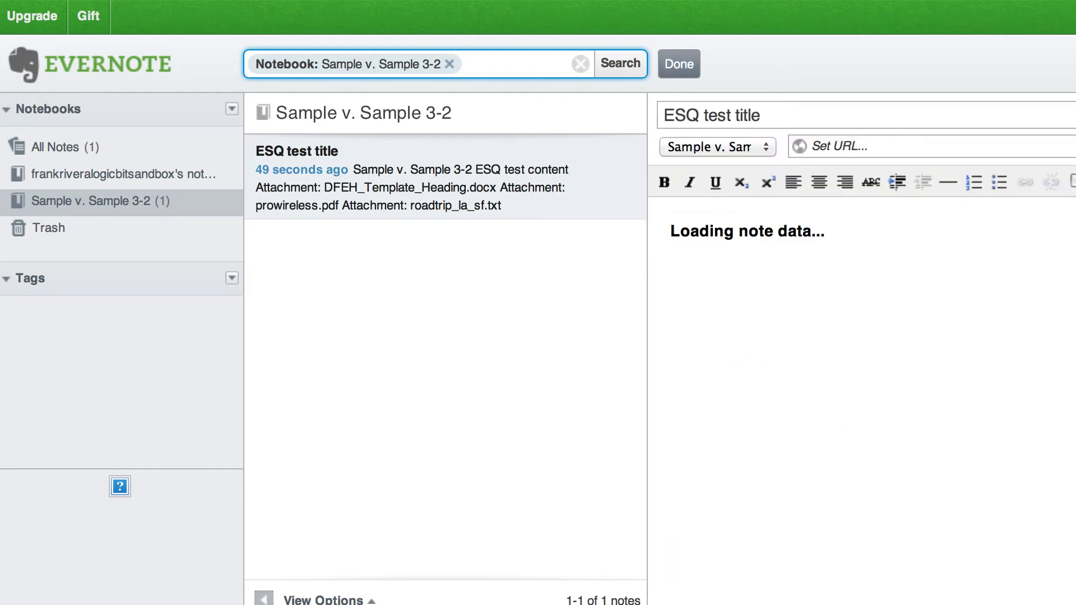
left_click(783, 116)
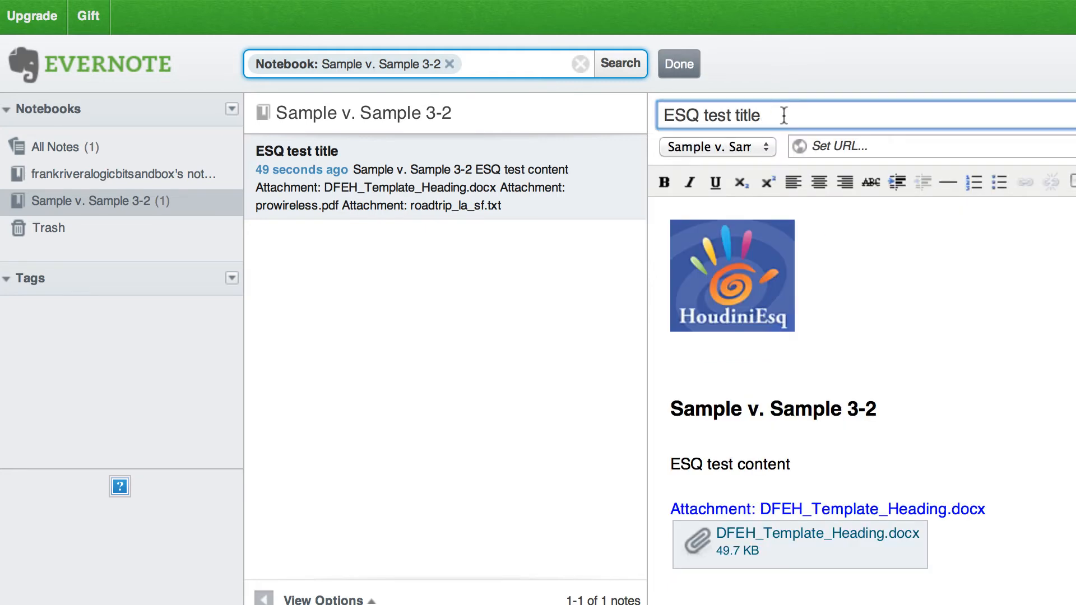
double_click(783, 115)
left_click_drag(783, 116, 707, 107)
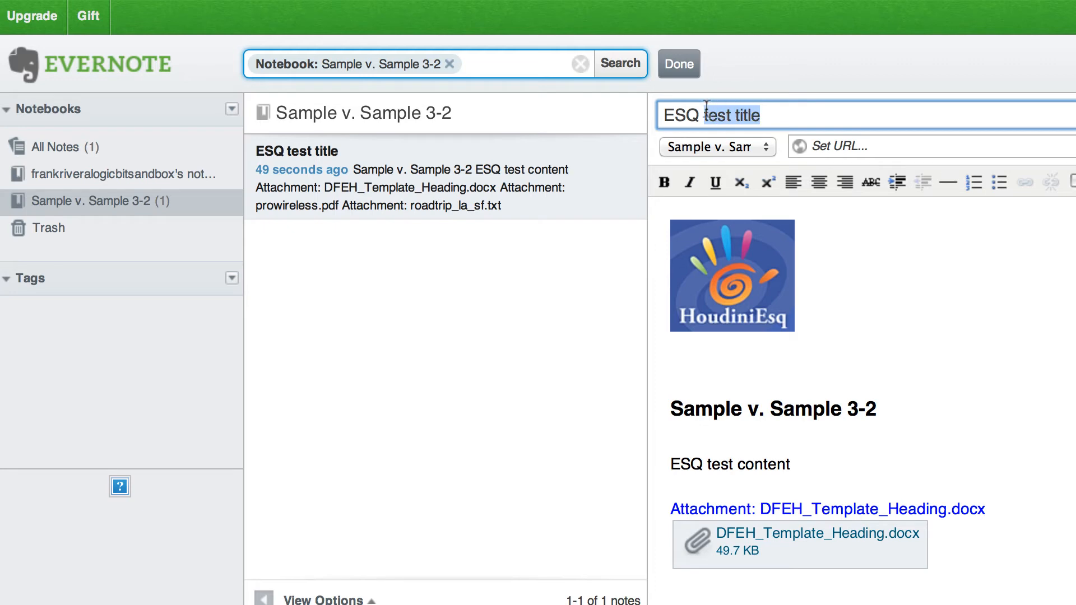
type("po")
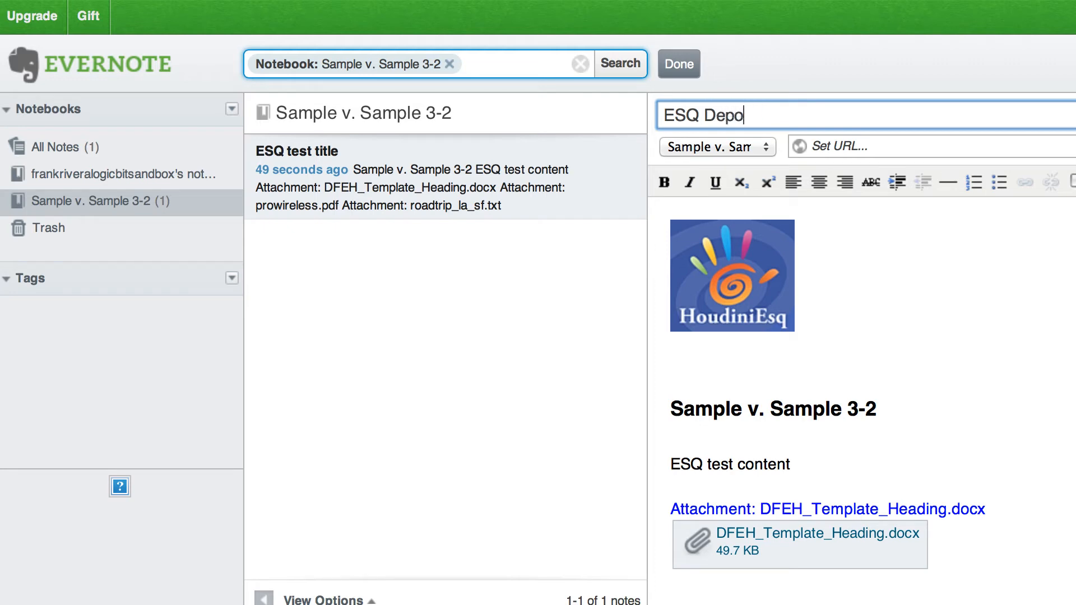
type("sition Compltet")
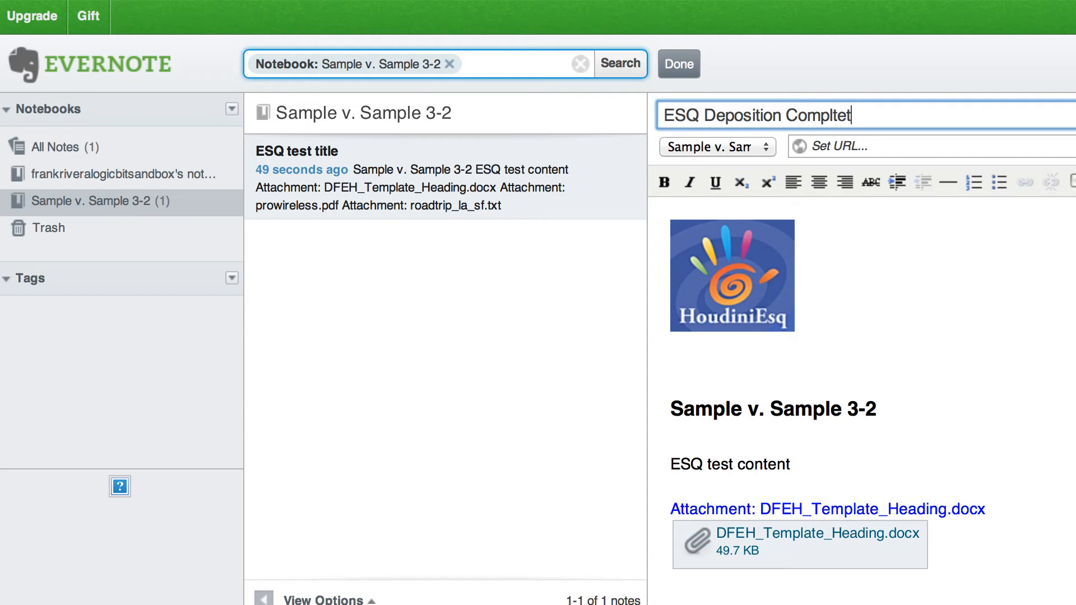
key("BackSpace")
key("BackSpace")
key("BackSpace")
key("BackSpace")
type("lete")
Replace the "ESQ test content" text in the note body with "Enhanced notes".
left_click(738, 378)
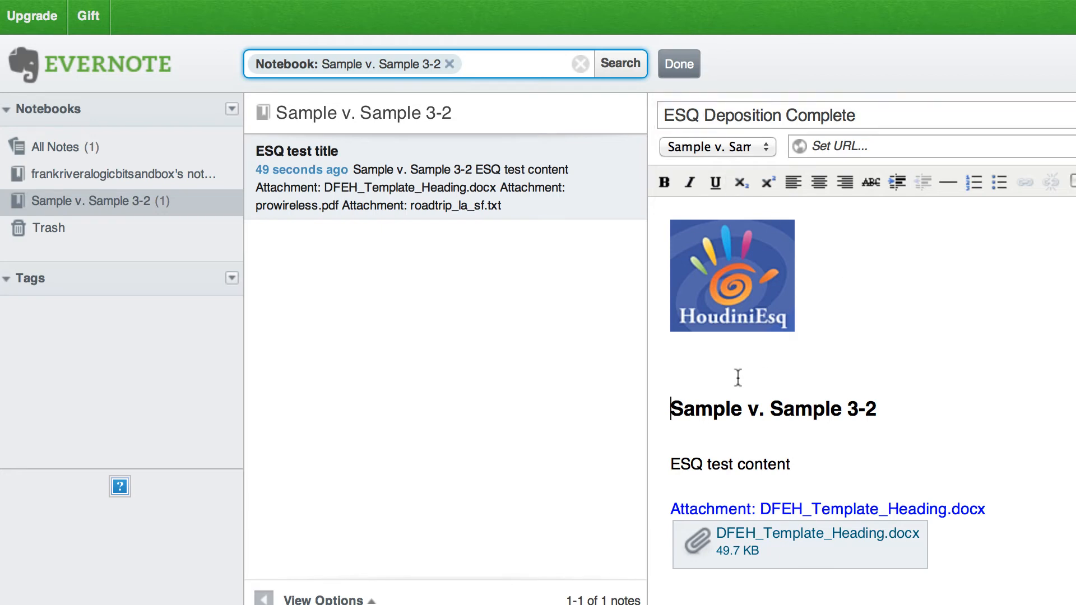
key("Down")
key("shift+Right")
key("shift+Right")
key("shift+Right")
key("shift+Right")
key("shift+Right")
key("shift+Right")
key("shift+Right")
key("shift+Right")
key("shift+Right")
key("shift+Right")
key("shift+Right")
key("shift+Right")
key("shift+Right")
key("shift+Right")
key("shift+Right")
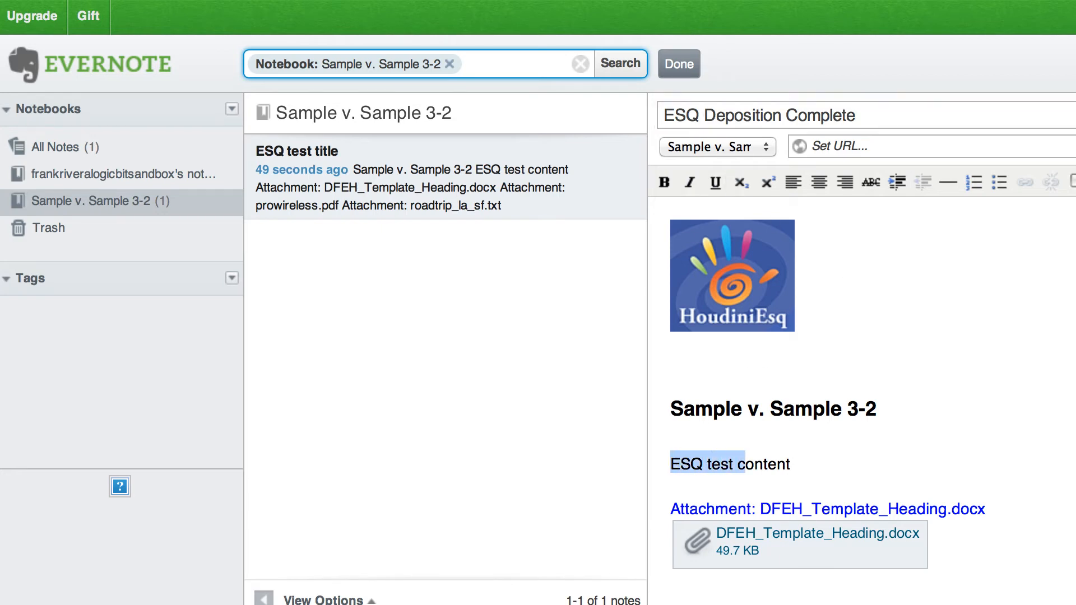
key("shift+Right")
type("Enhan")
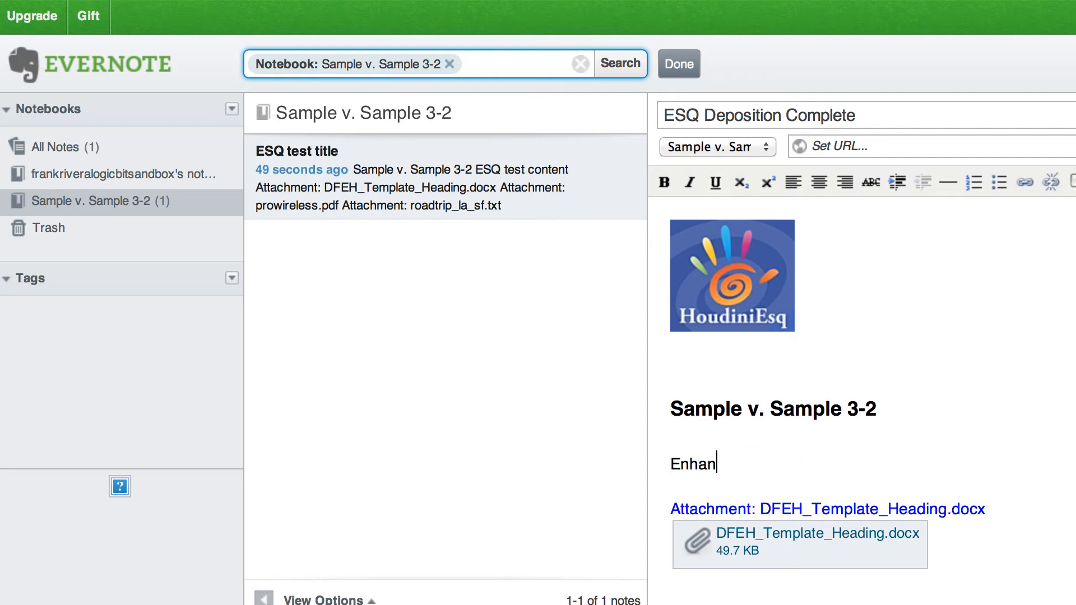
type("ced notes")
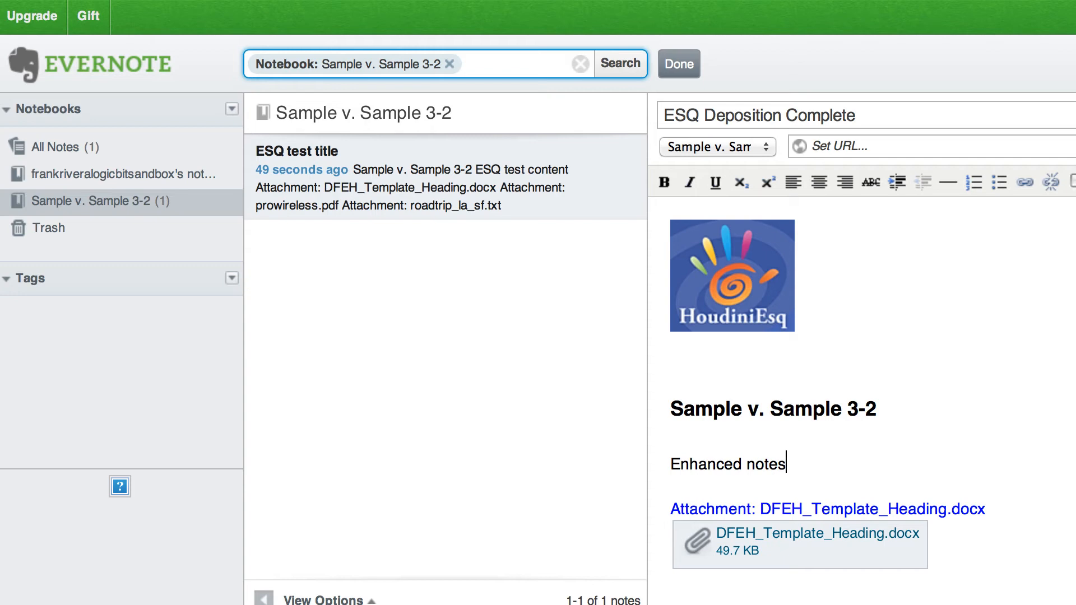
Add the billing line "~samp,depo,3.4,$300~" between the logo and the Sample v. Sample 3-2 heading.
key("Up")
key("Up")
key("Up")
key("Down")
type("~samp")
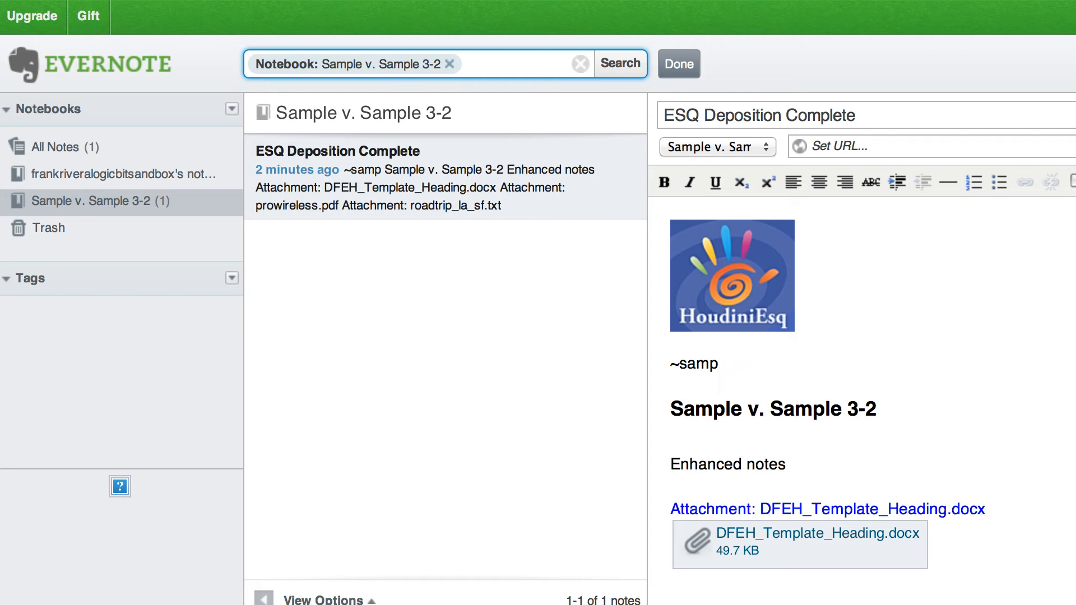
type(",")
type("depo,")
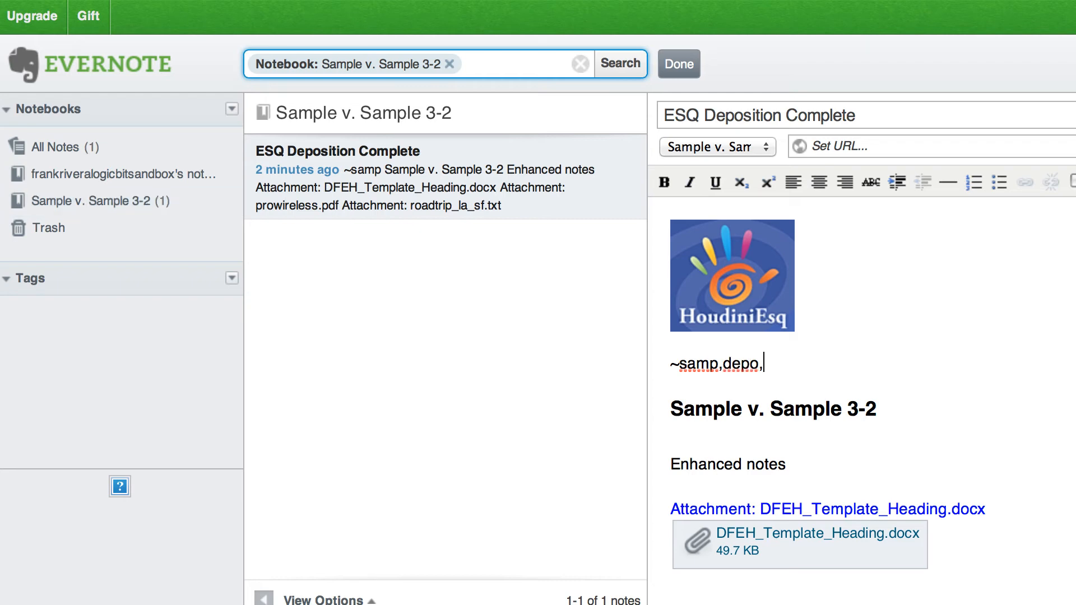
type("3.4,$300~")
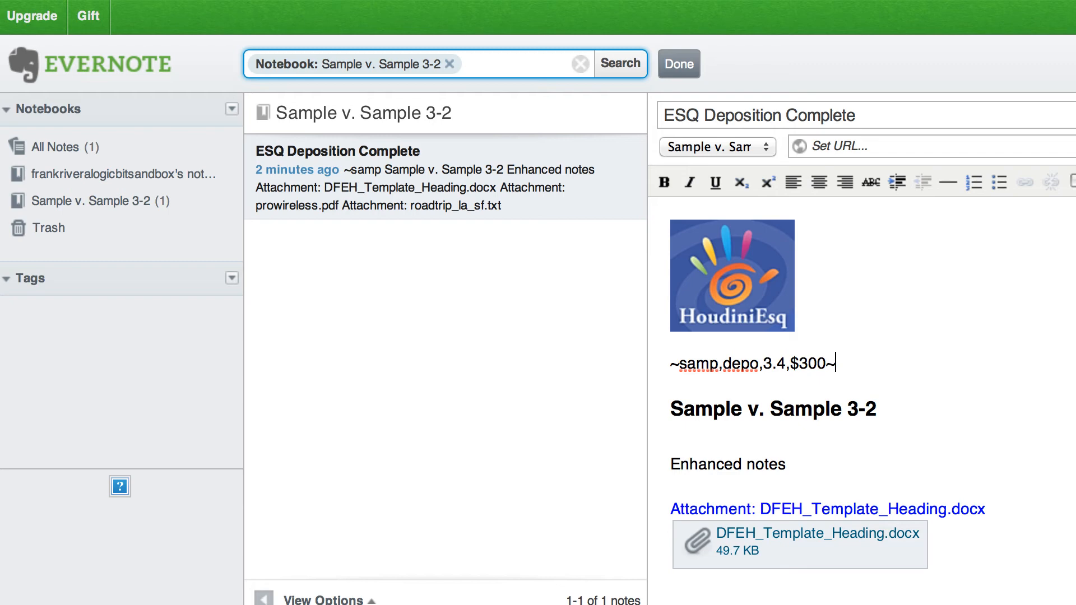
Go through the matter code, activity, hours and amount entries of the billing line in the note.
left_click(697, 364)
left_click(763, 365)
left_click(800, 366)
key("Left")
key("Left")
key("shift+Left")
key("shift+Left")
key("shift+Left")
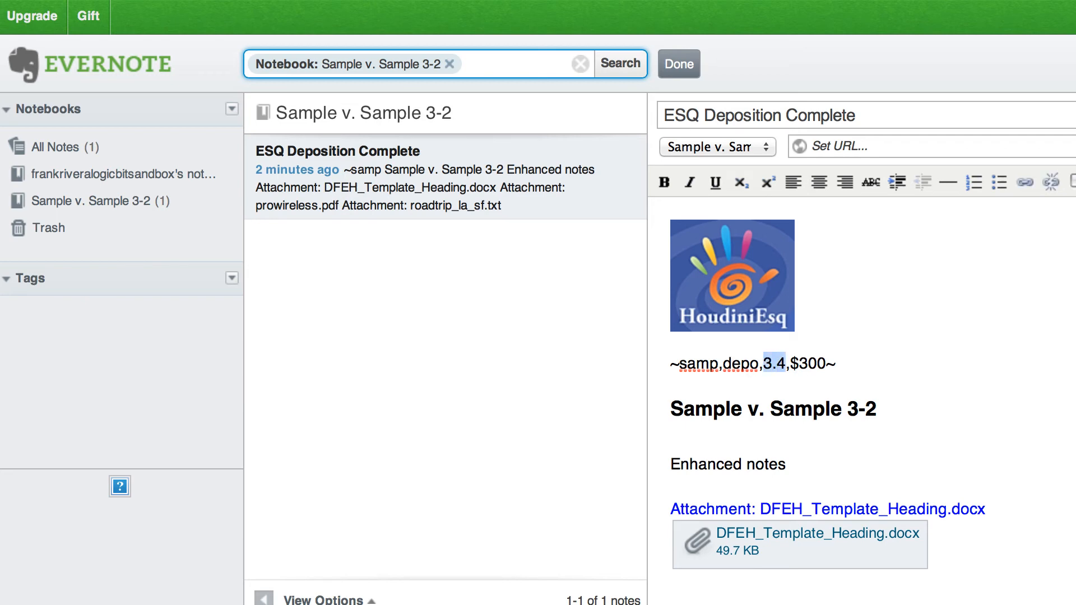
key("Right")
key("Right")
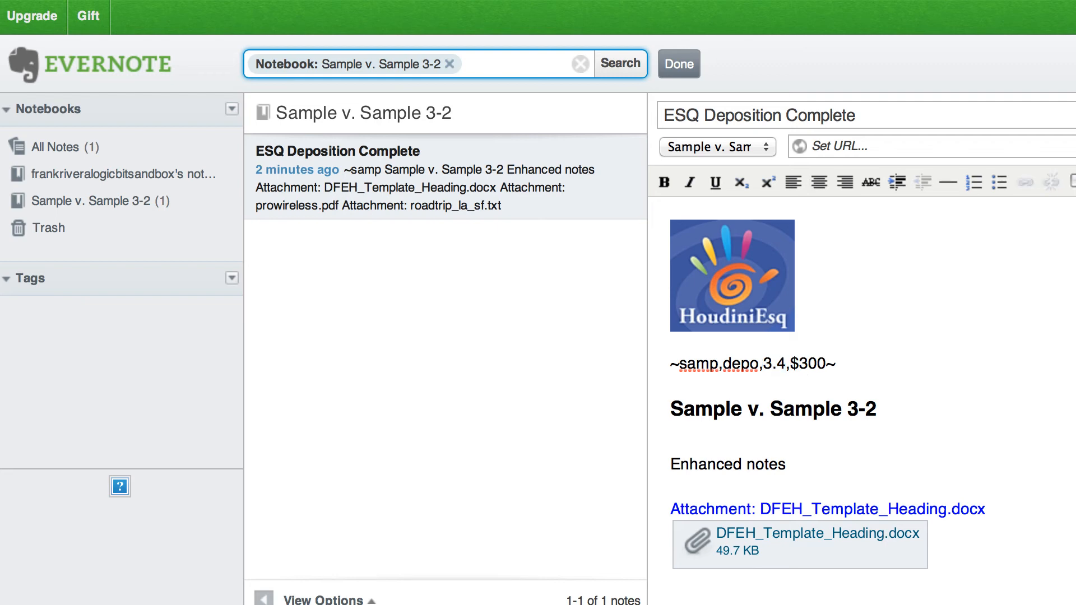
key("Left")
key("Left")
key("Left")
key("Right")
Finish editing the deposition note and create a note titled "new cool note" in the same notebook.
left_click(546, 179)
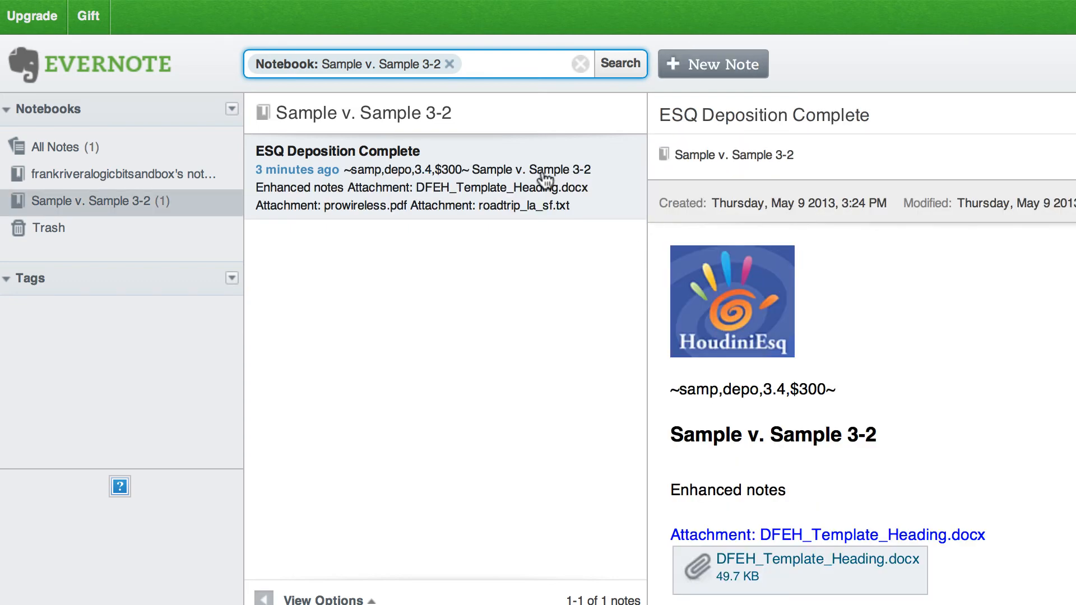
left_click(732, 67)
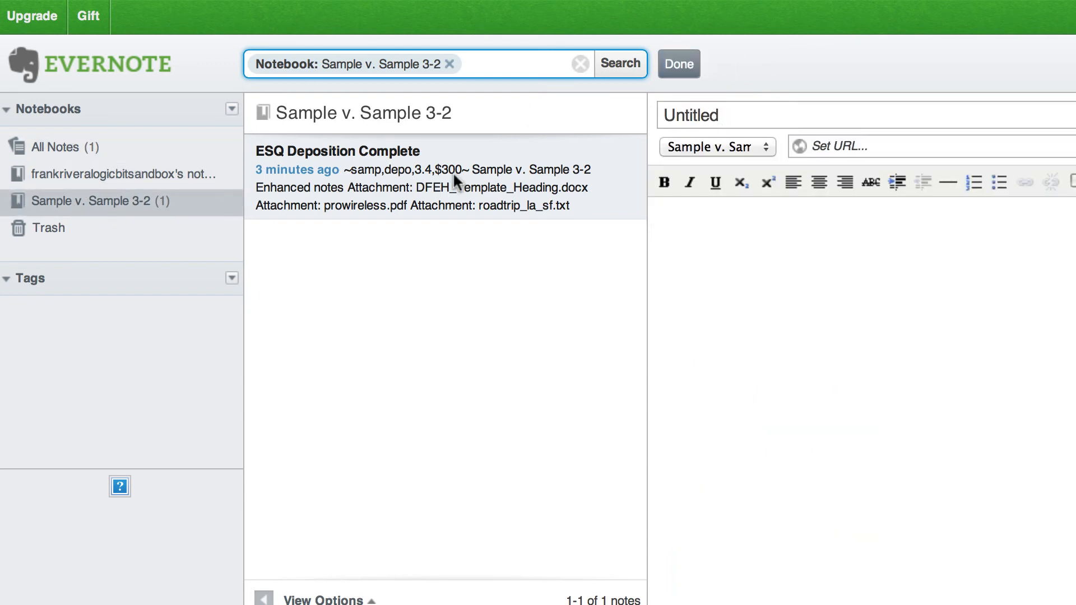
left_click(712, 115)
type("n")
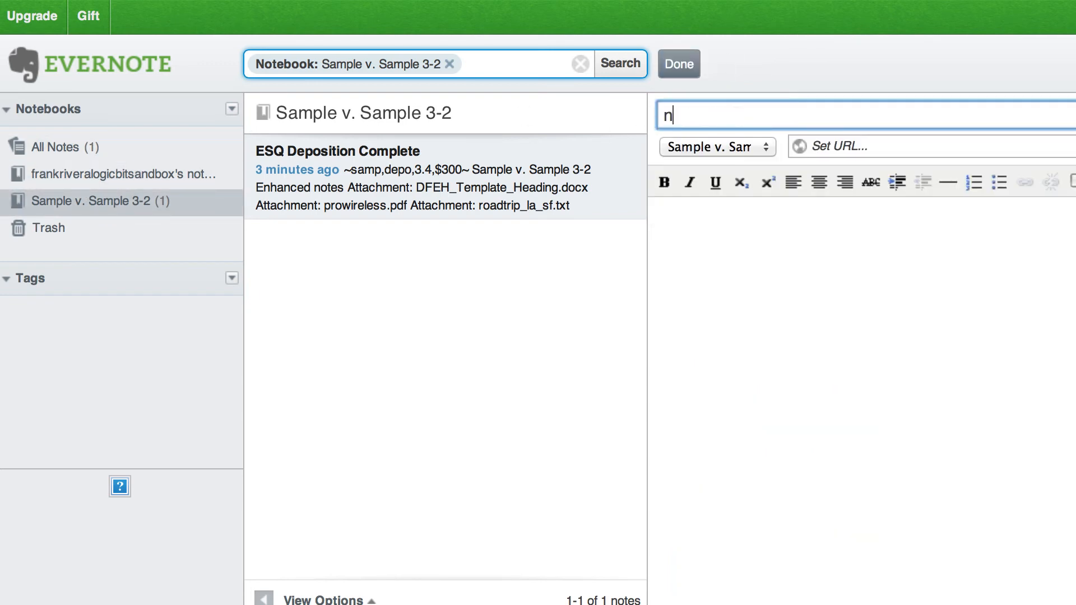
type("ew cool note")
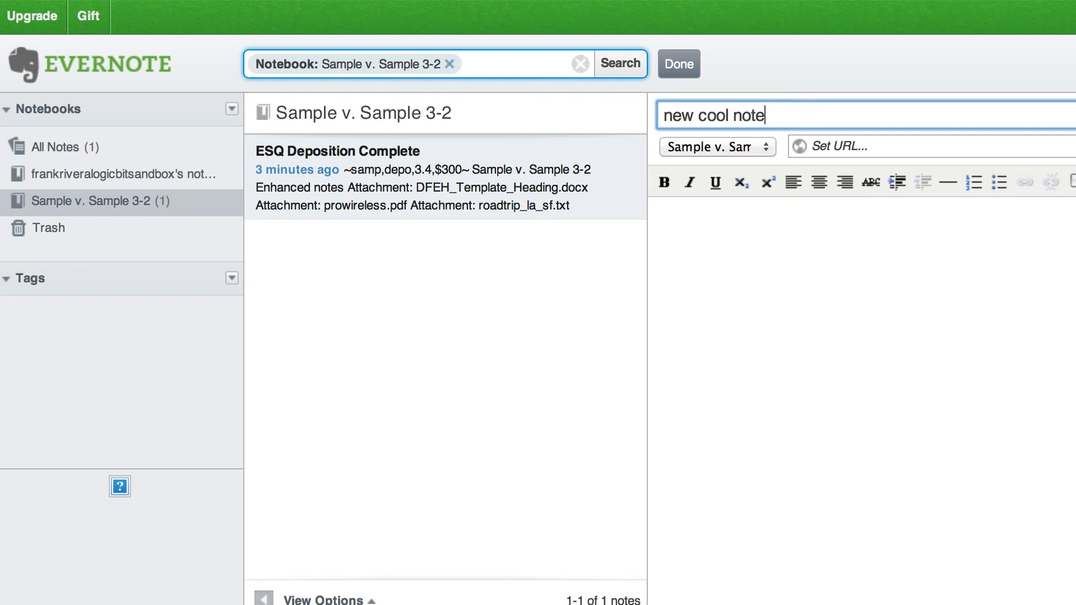
Write "hey this is cool" in the body of the new note, followed by a blank line.
left_click(685, 220)
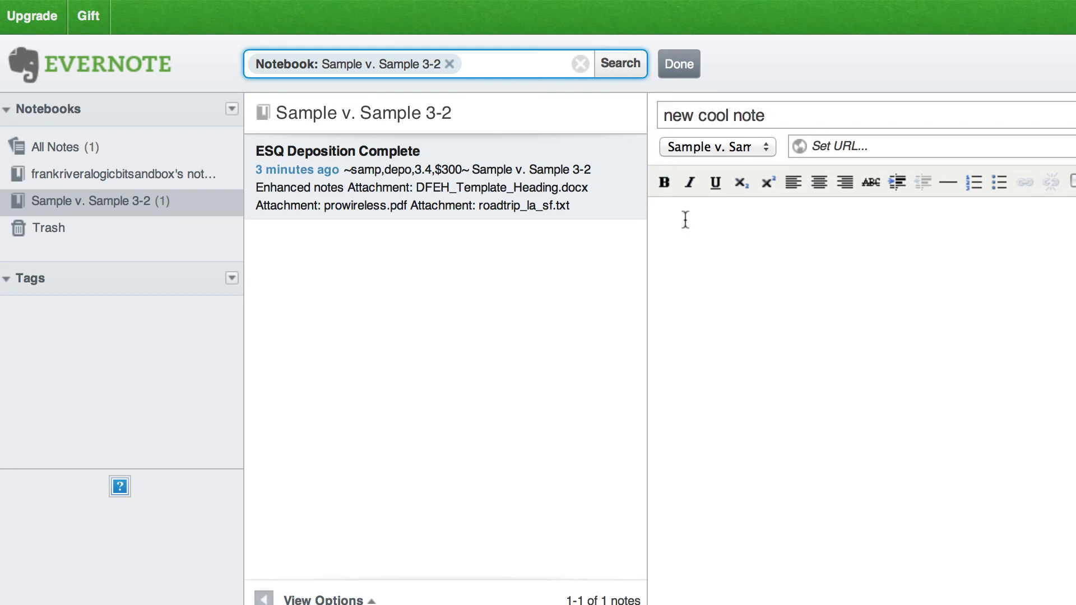
type("hey this is cool")
key("Return")
key("Return")
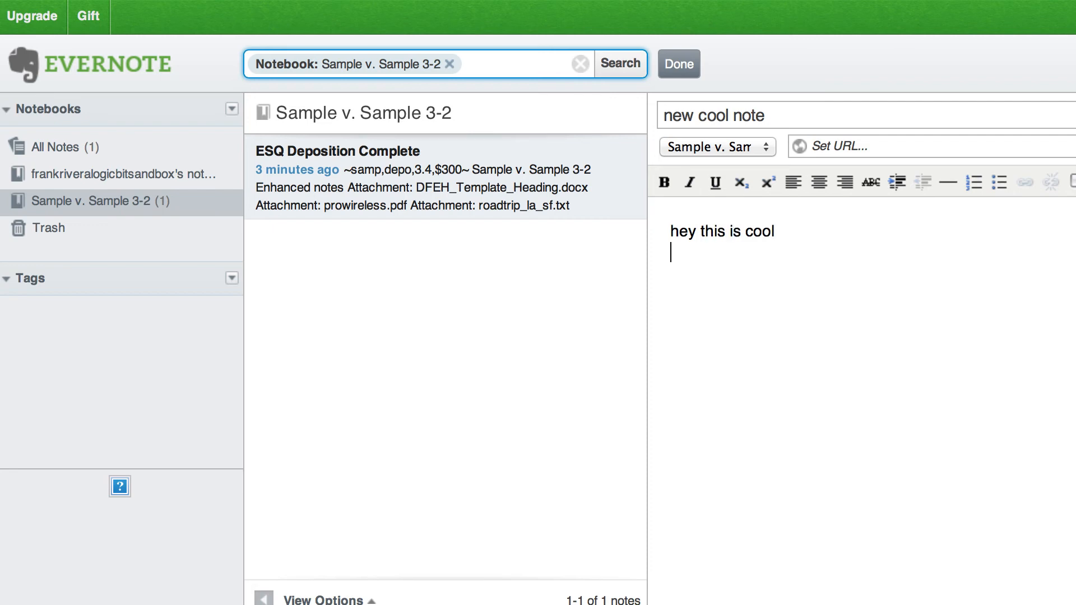
Add the billing line "~samp,meeting,.5~" beneath the note text.
type("~samp,meeting")
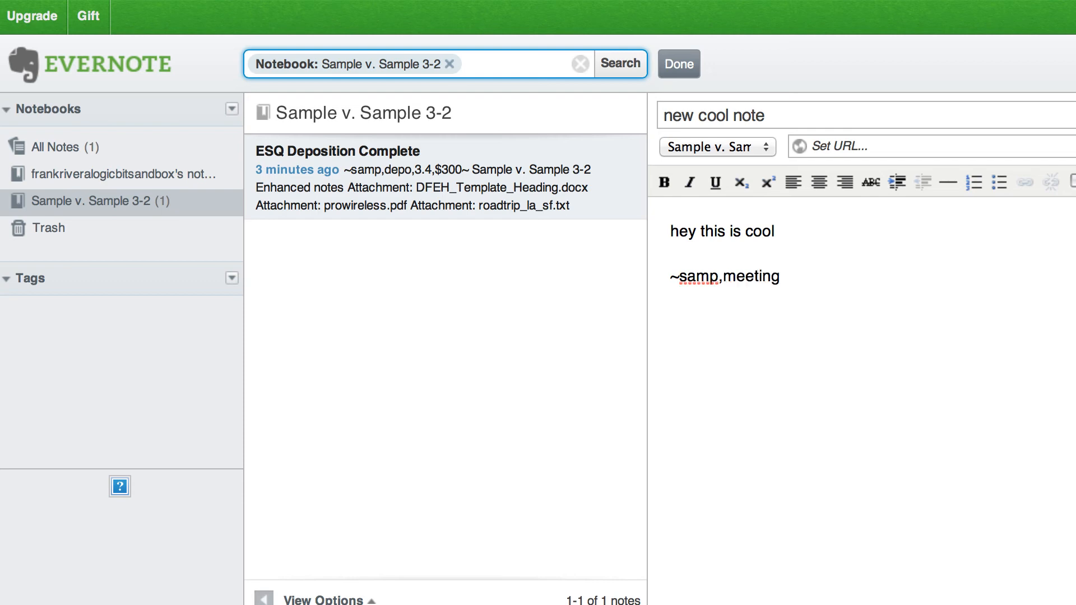
type(",1")
key("BackSpace")
type(".")
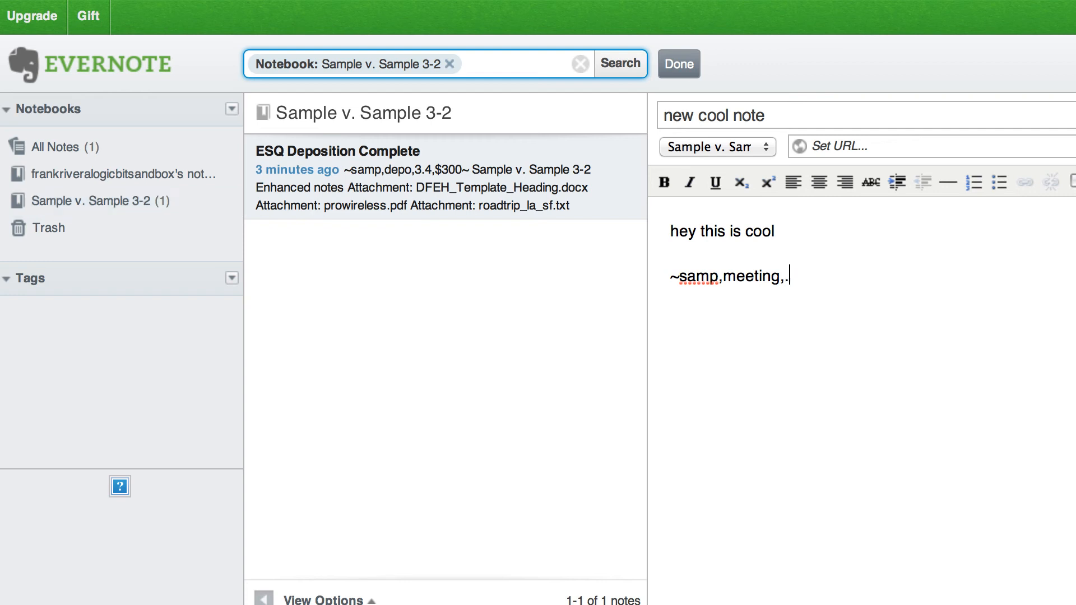
type("5~")
Finish editing and review the two notes in the Sample v. Sample 3-2 notebook, ending on "new cool note".
left_click(487, 192)
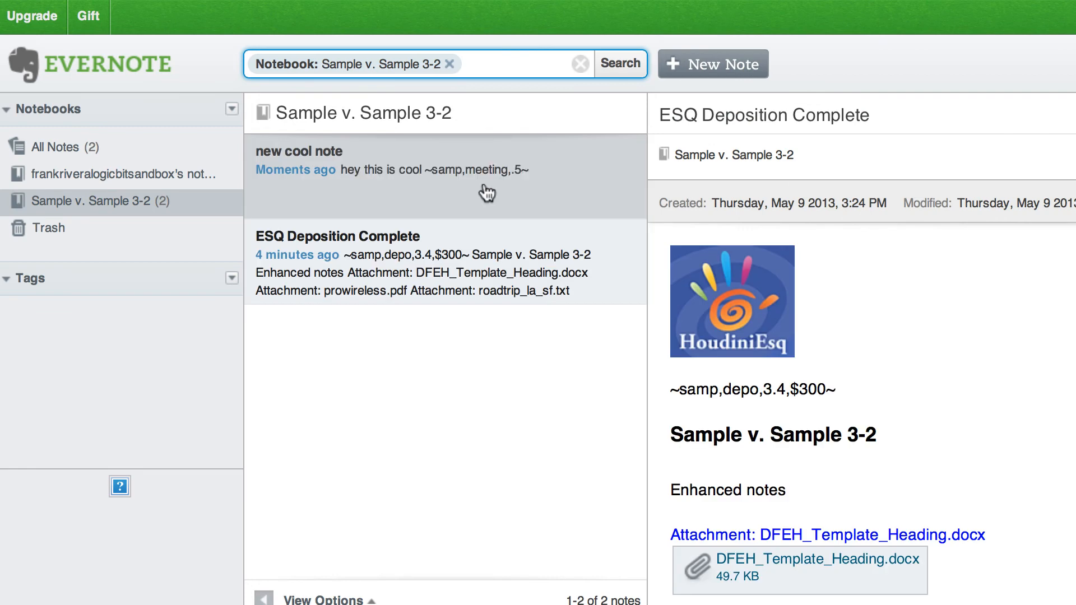
left_click(482, 292)
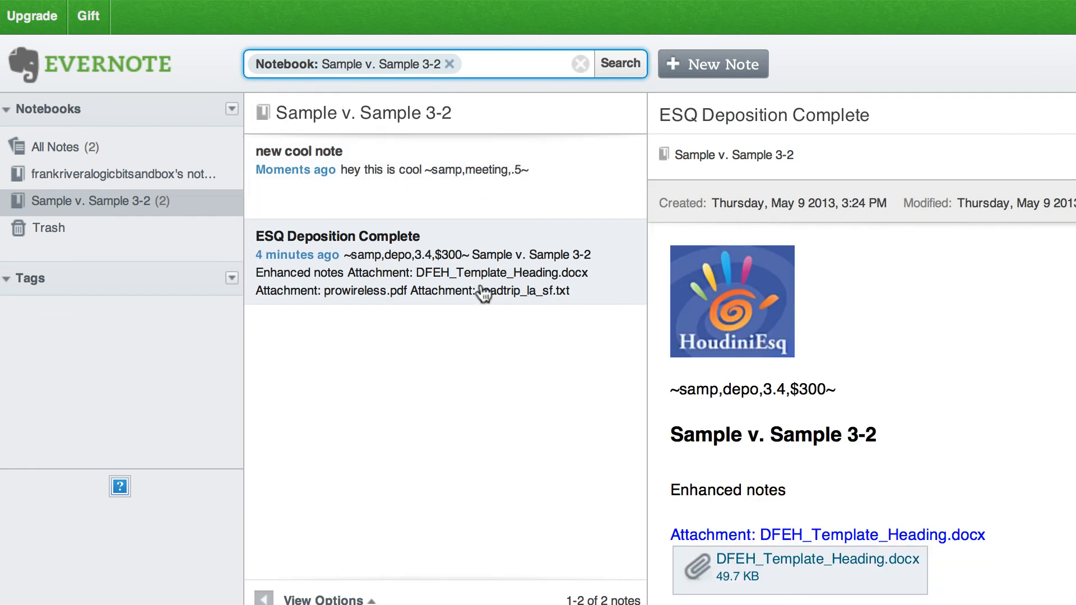
left_click(512, 180)
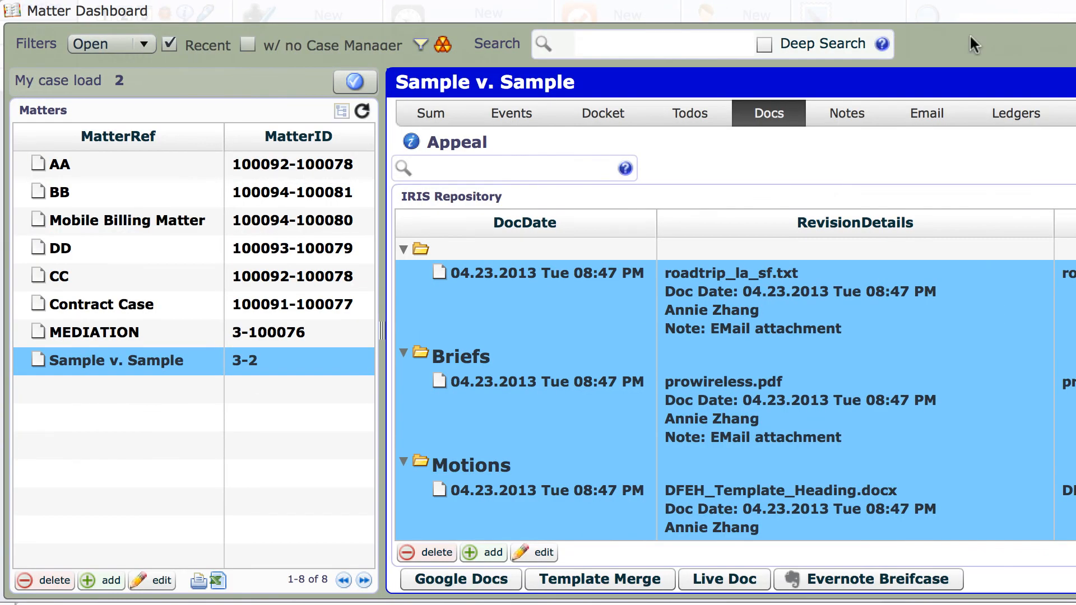
Switch to HoudiniEsq and refresh the Sample v. Sample matter's notes from Evernote.
left_click(832, 116)
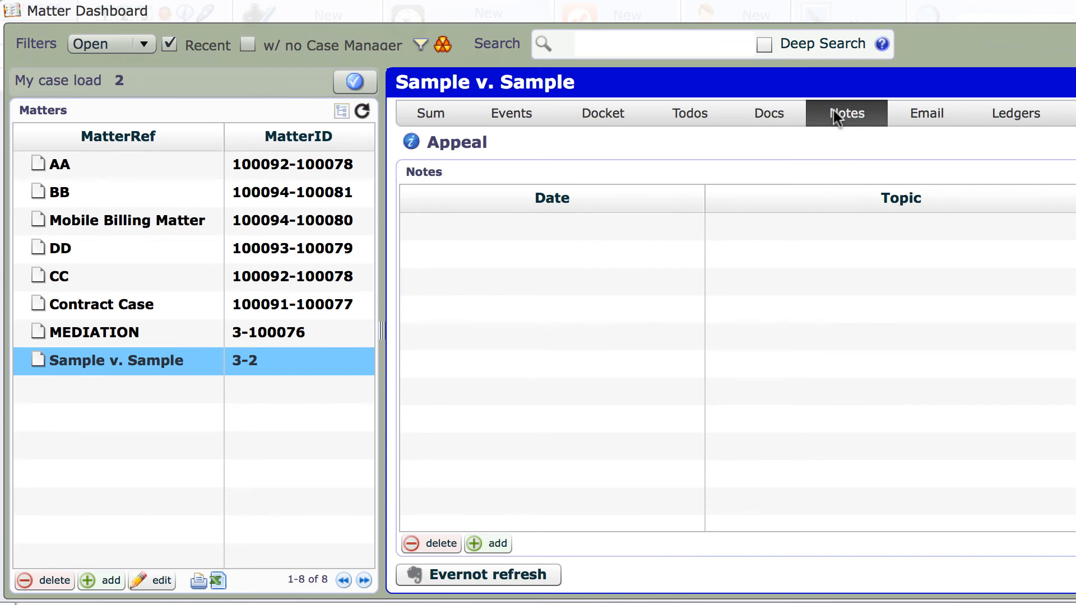
left_click(516, 570)
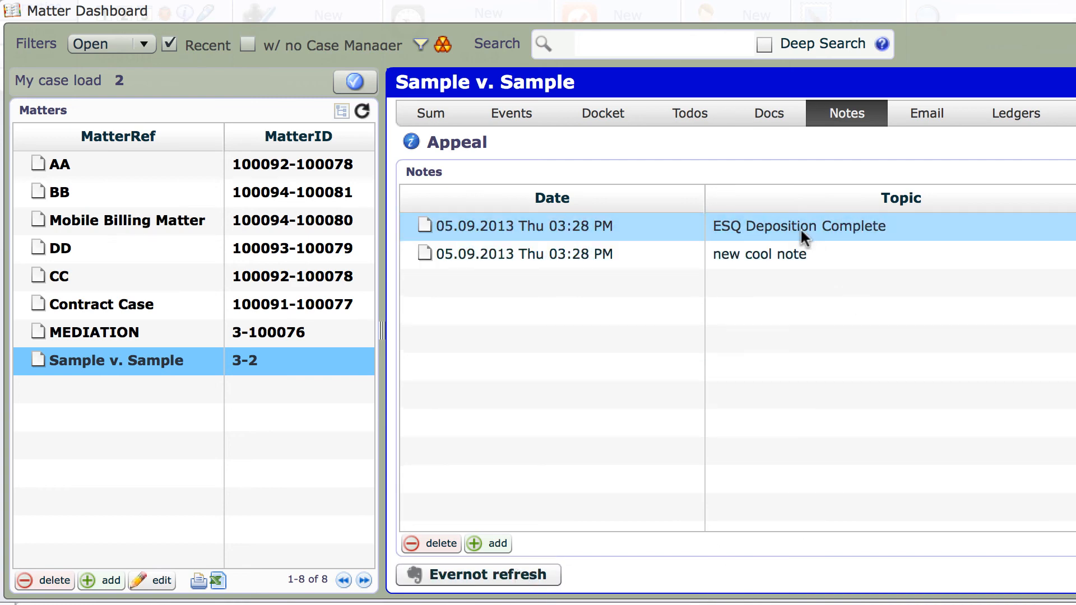
Check the deposition note in Evernote against the Sample v. Sample matter's documents and notes in HoudiniEsq.
left_click(956, 0)
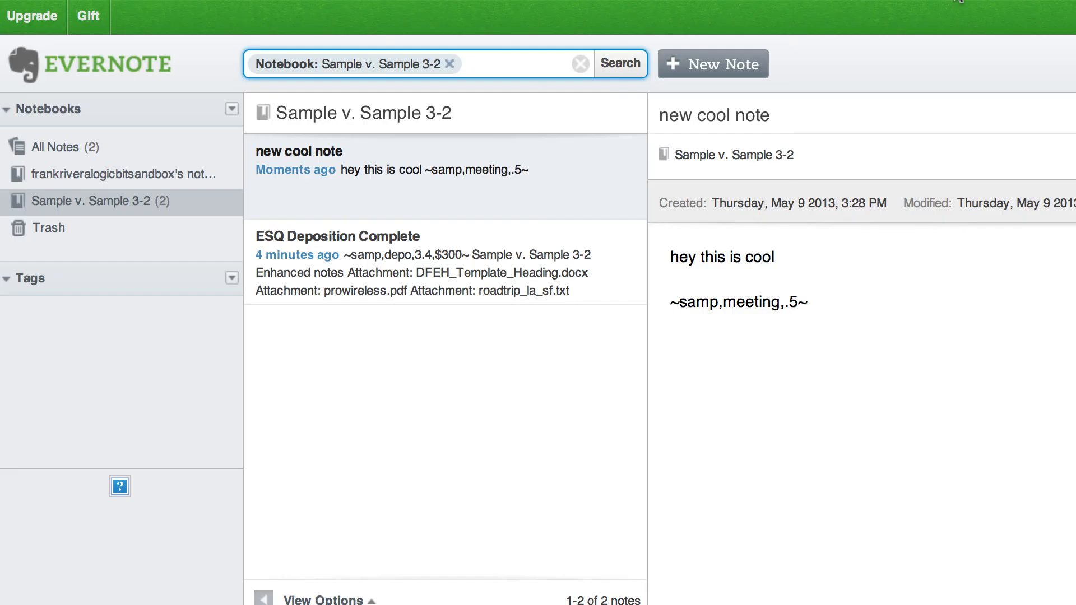
left_click(530, 253)
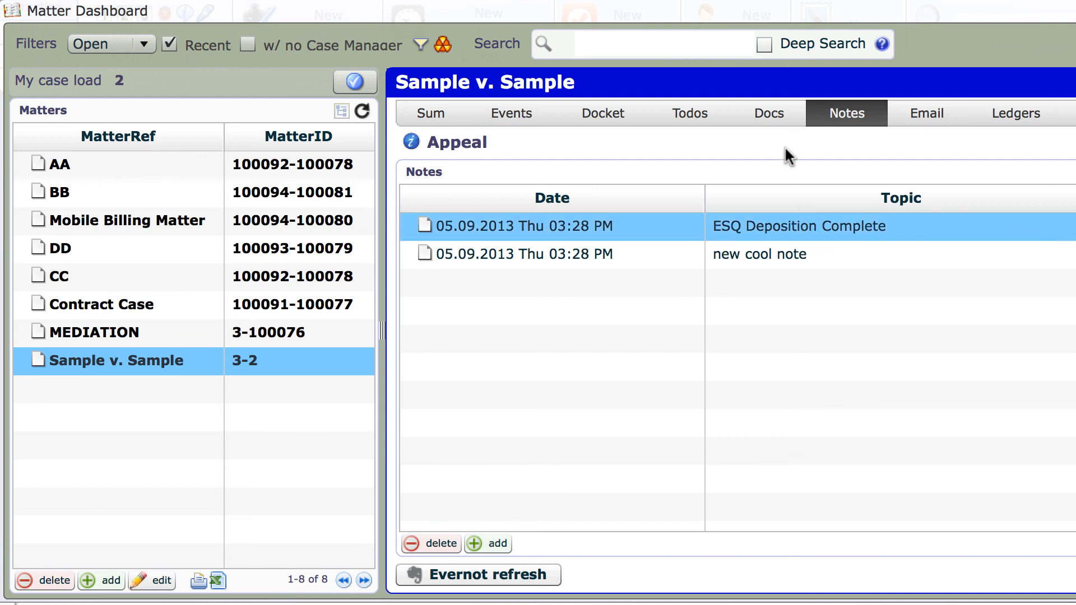
left_click(773, 114)
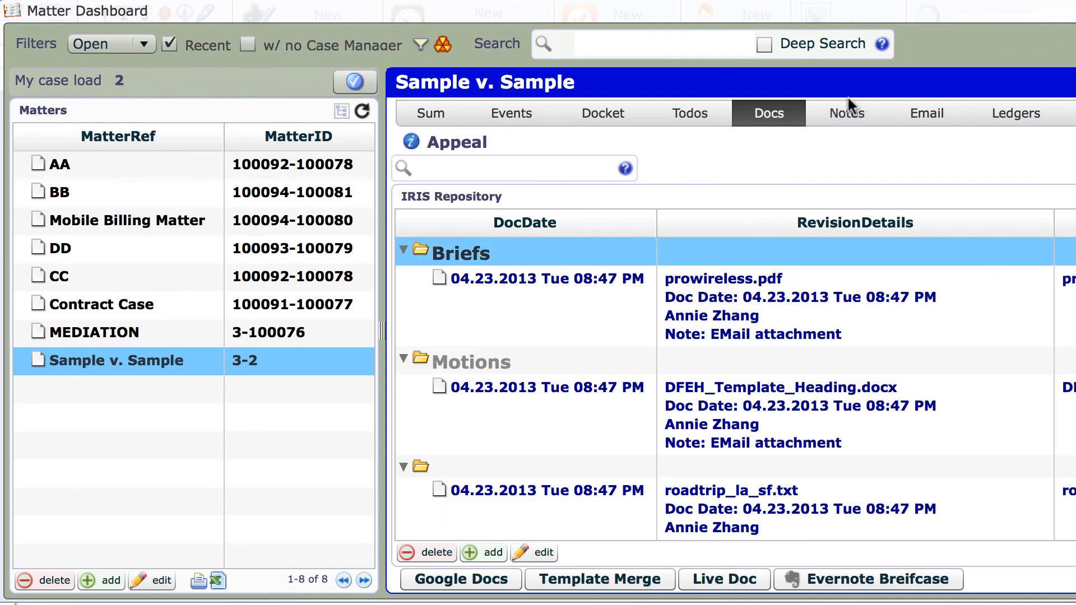
left_click(852, 114)
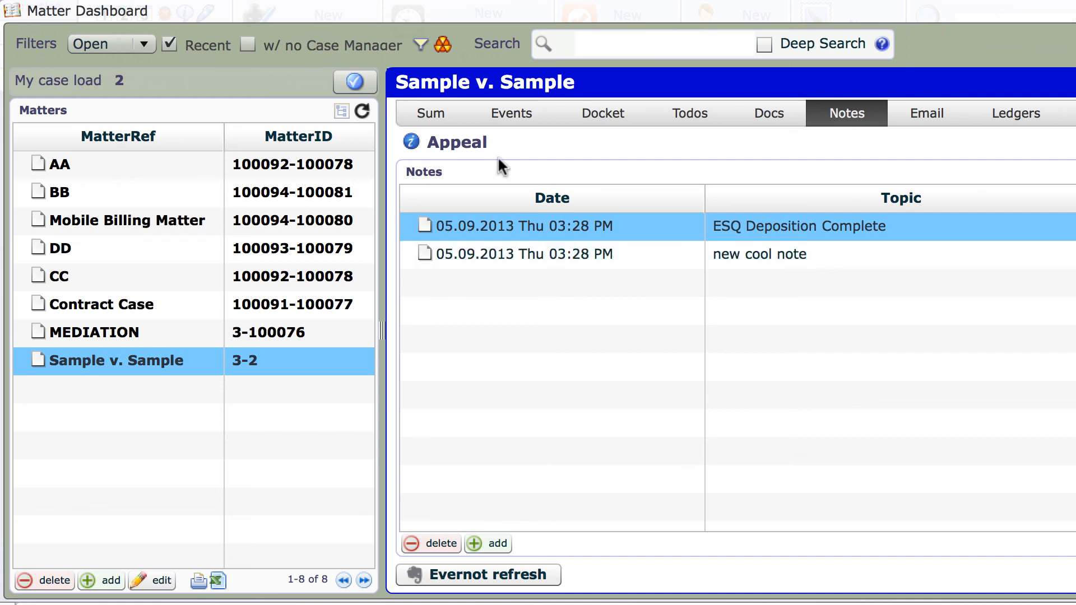
Examine the Meeting and Deposition entries among the Sample v. Sample matter's events.
left_click(512, 115)
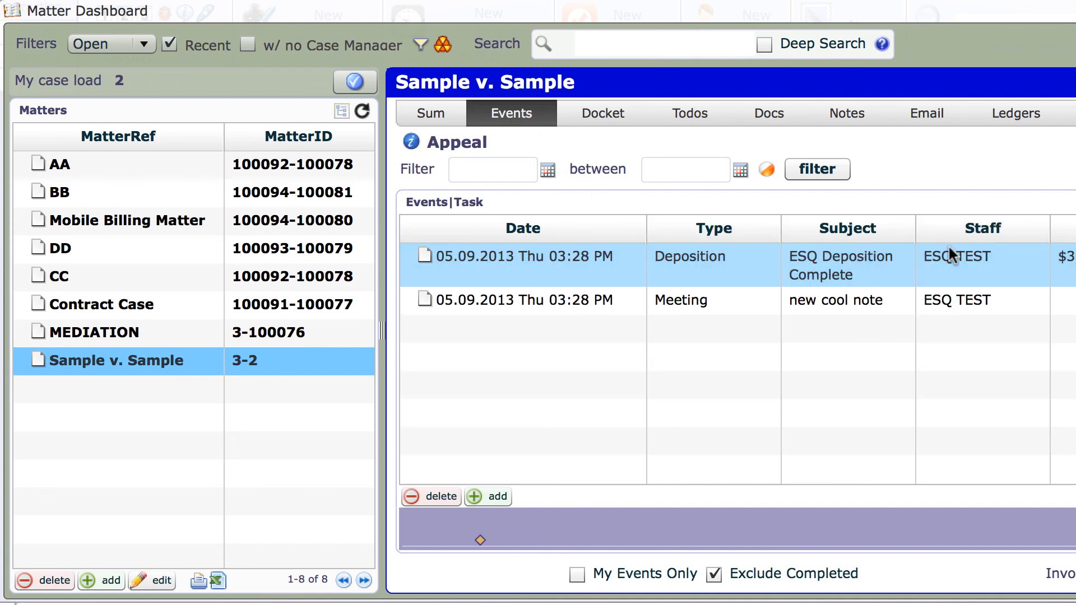
left_click(721, 303)
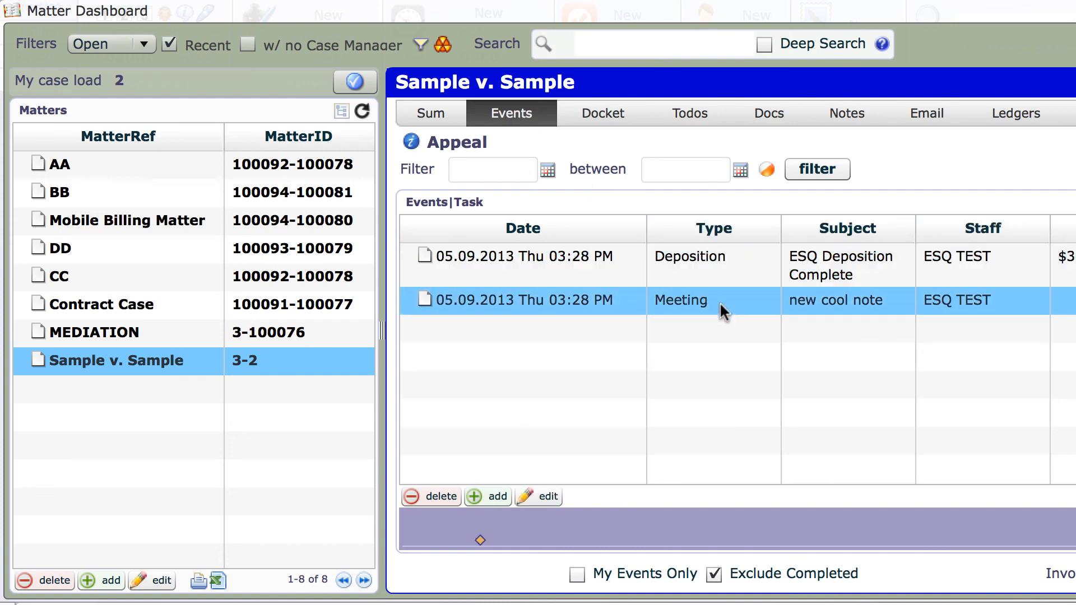
left_click(712, 265)
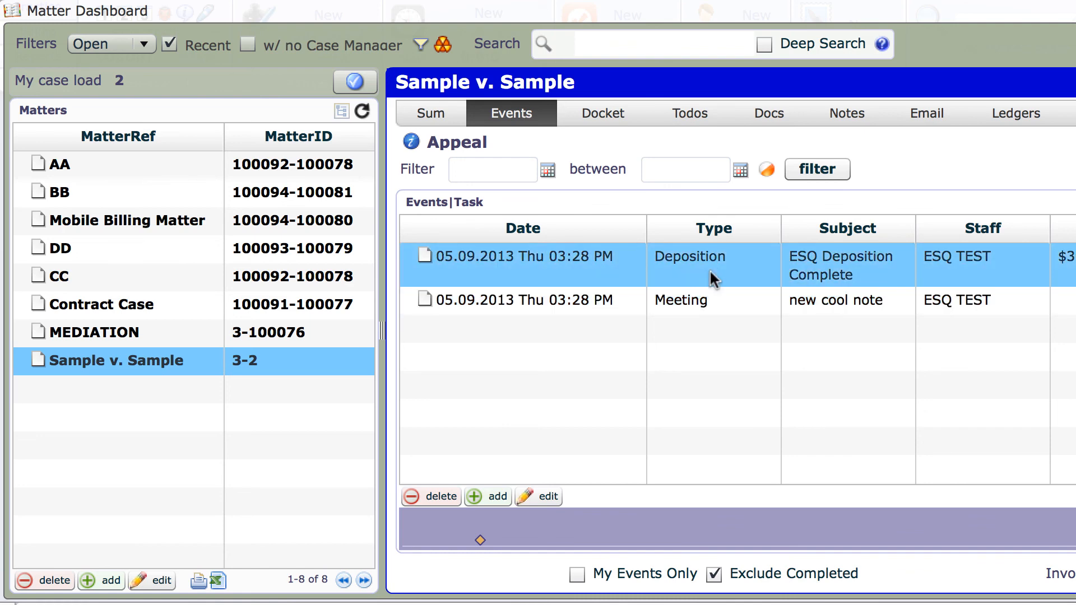